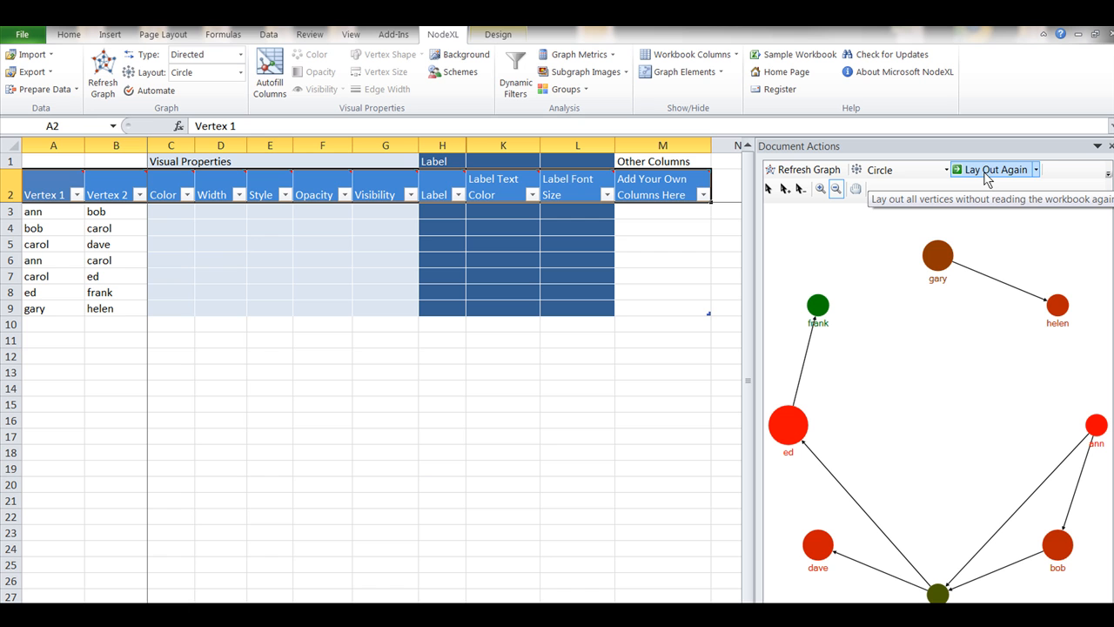
Step: Switch the graph layout to Fruchterman-Reingold and lay out the vertices again three times
left_click(947, 170)
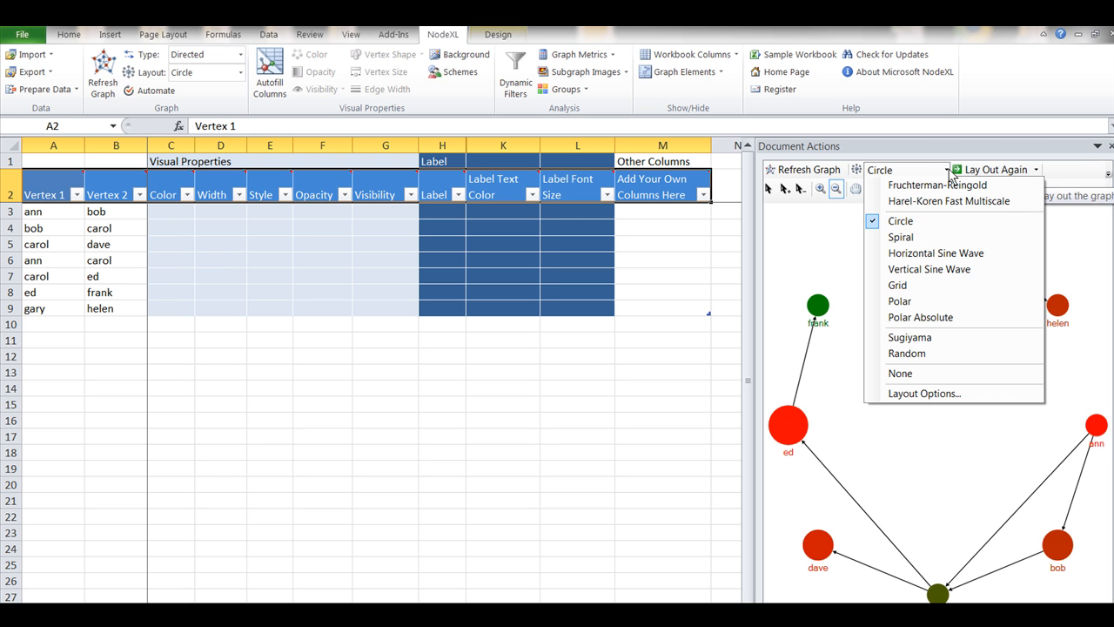
left_click(946, 185)
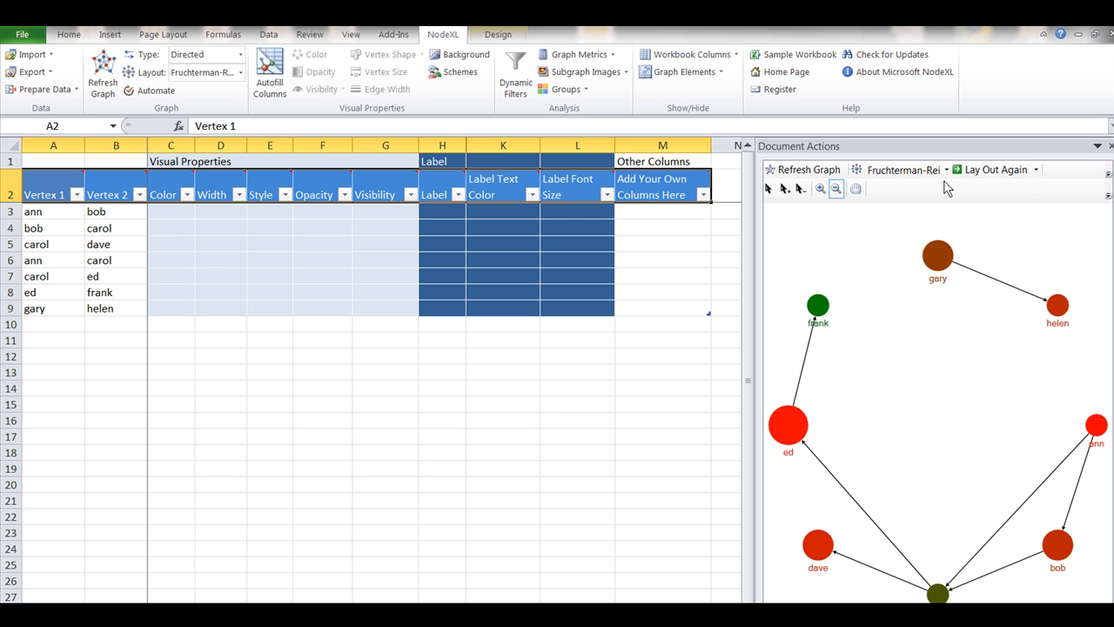
left_click(991, 171)
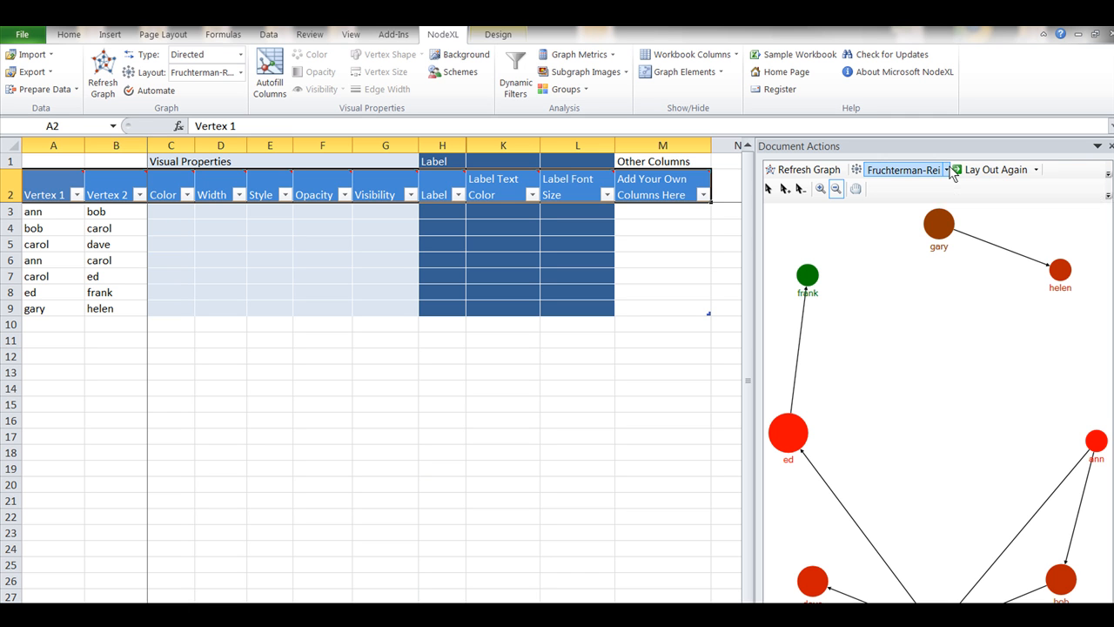
left_click(990, 170)
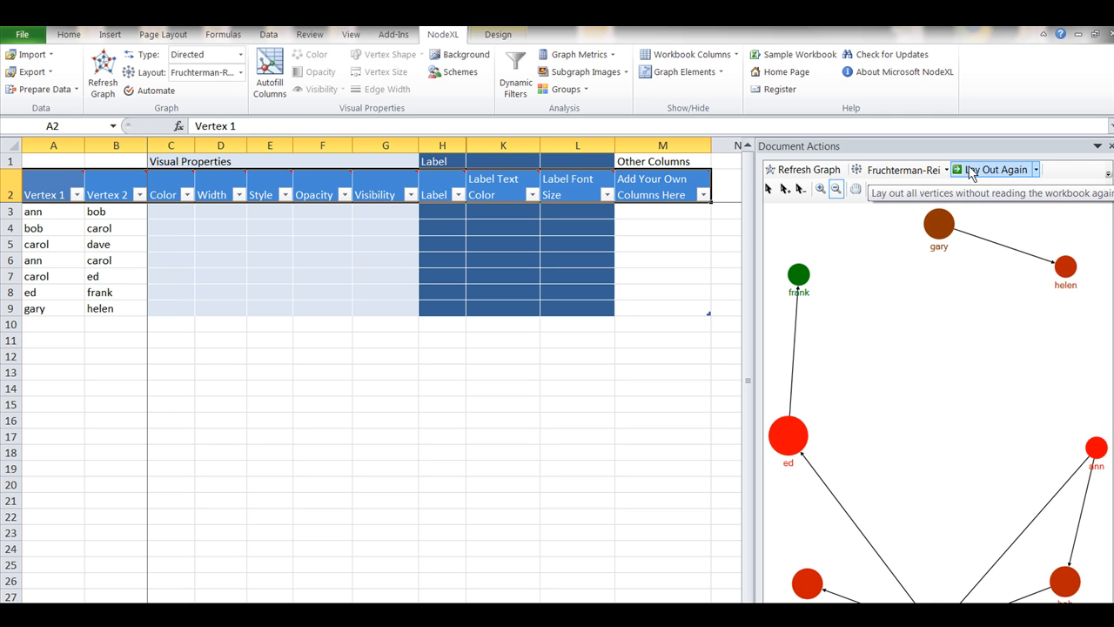
left_click(991, 172)
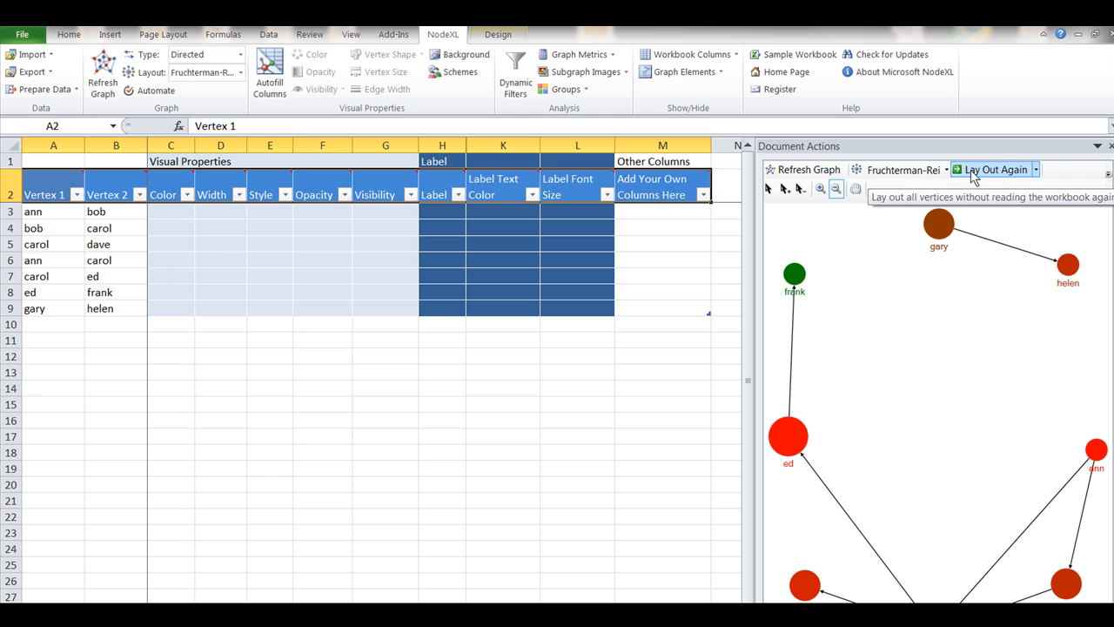
Step: Switch the graph layout to Harel-Koren Fast Multiscale and lay out the vertices again
left_click(948, 171)
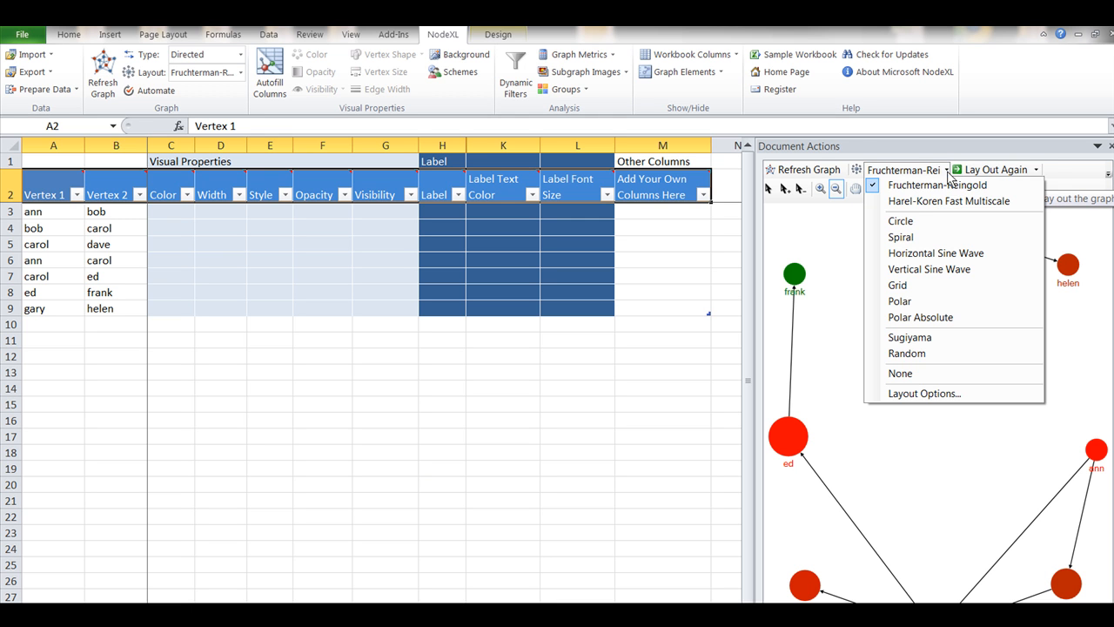
left_click(950, 201)
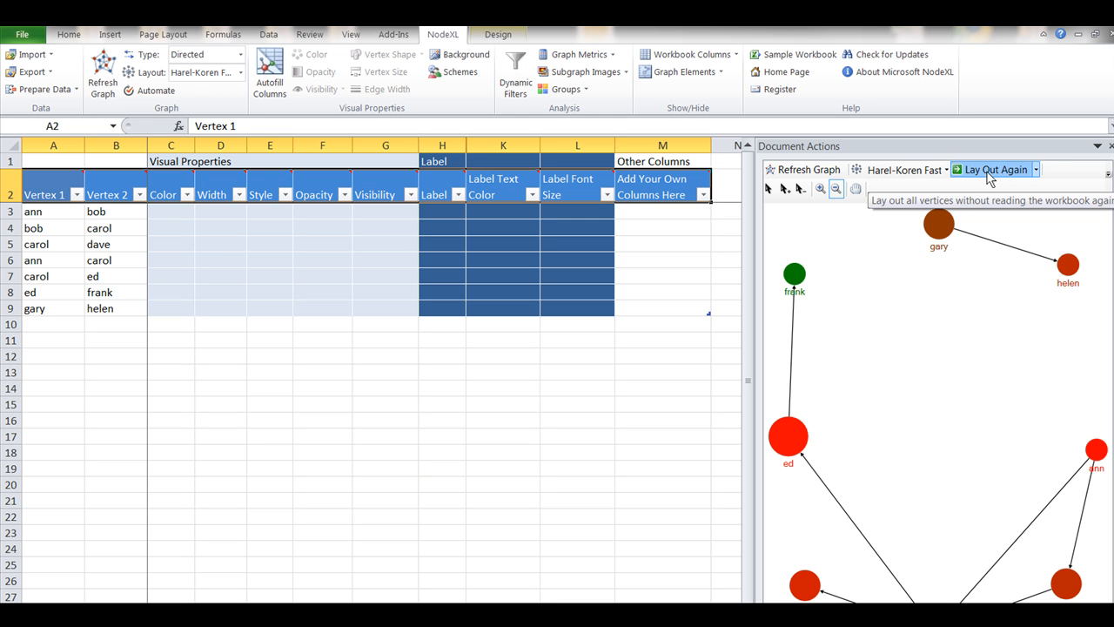
left_click(989, 171)
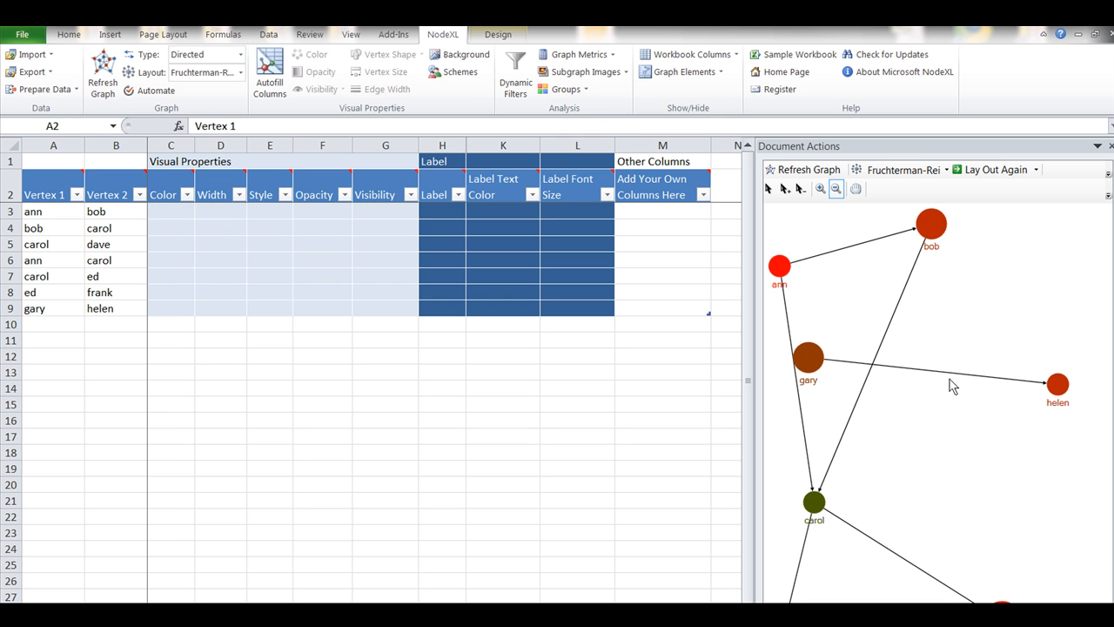
Step: Set the graph layout to Circle and lay out the vertices again
left_click(948, 171)
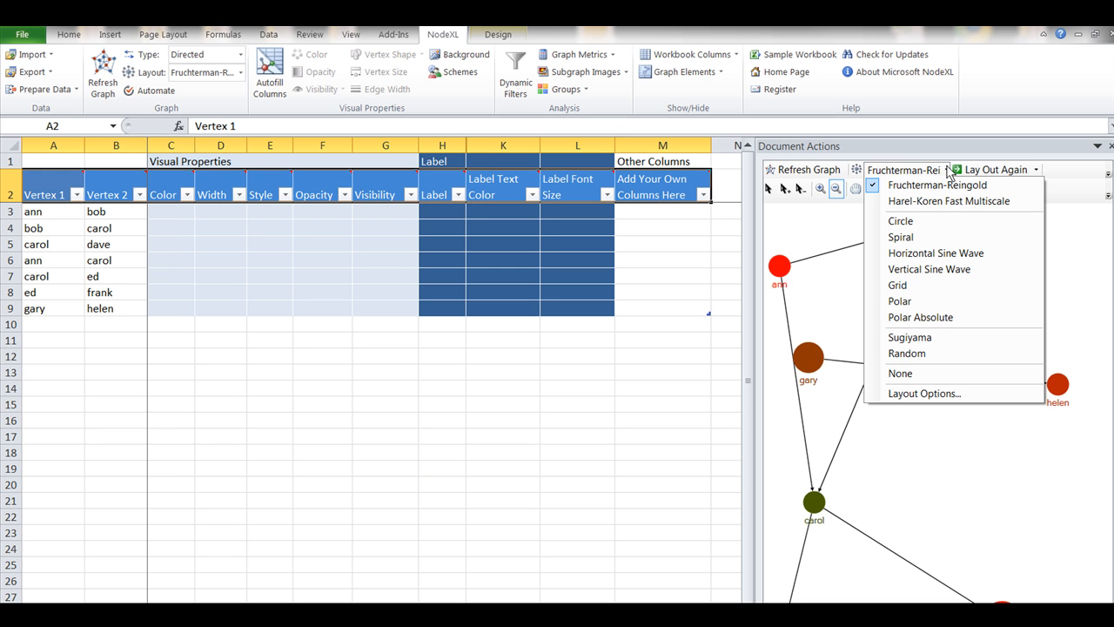
left_click(945, 223)
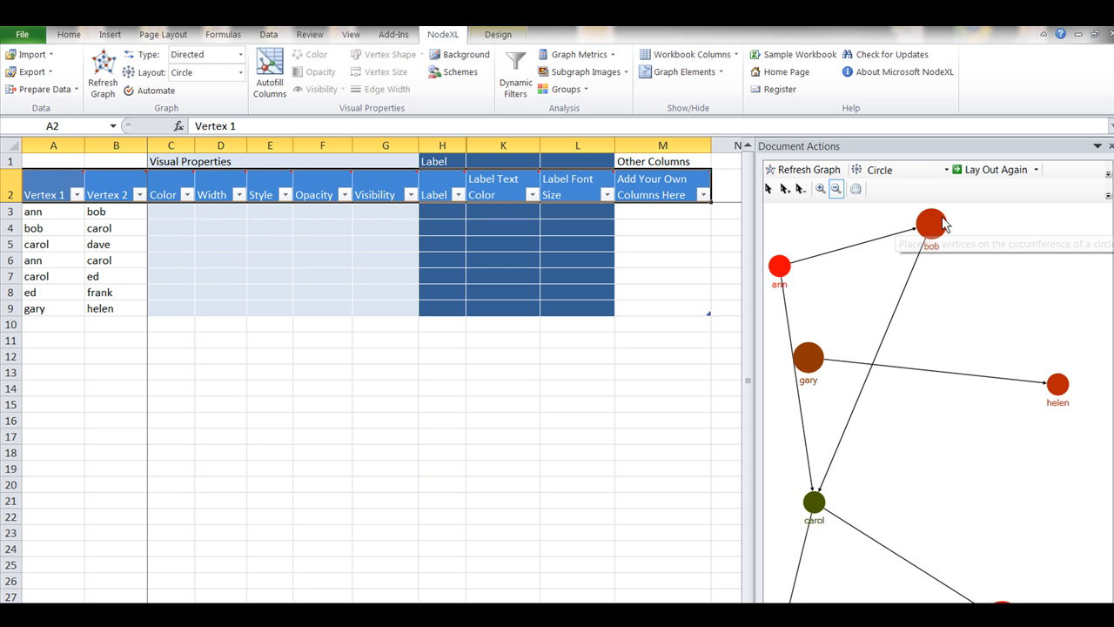
left_click(1013, 179)
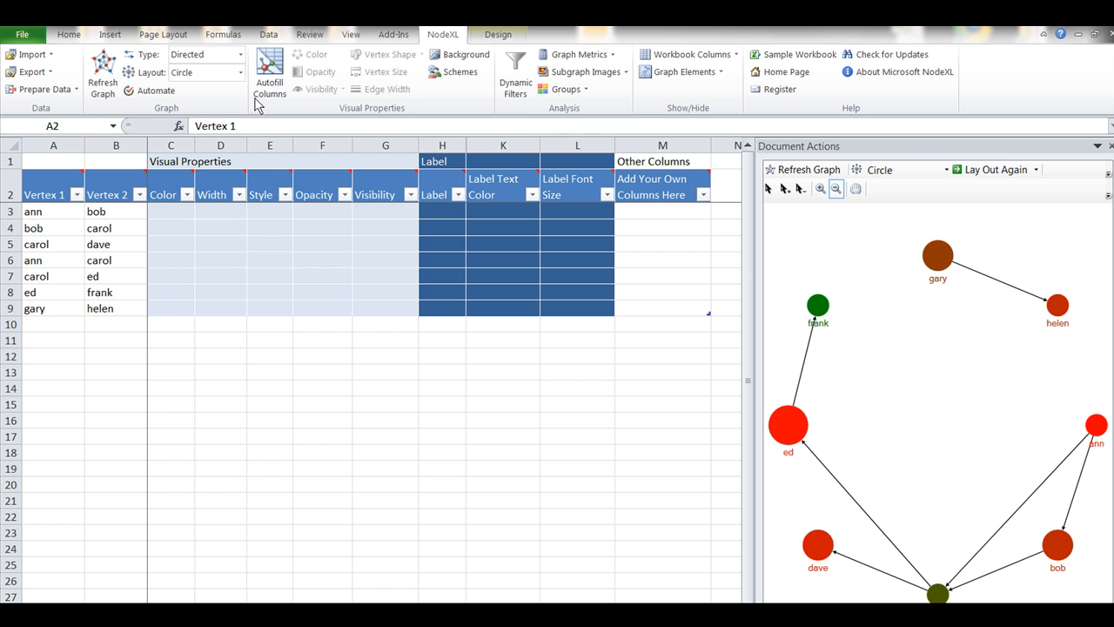
Step: Change the graph type to Undirected and refresh the graph
left_click(241, 58)
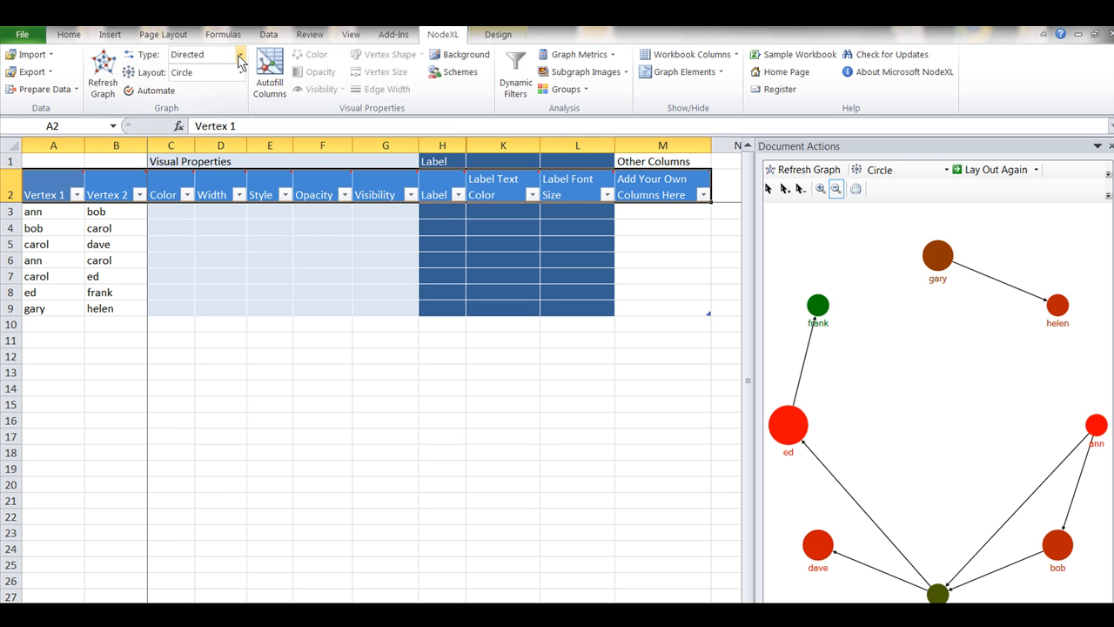
left_click(241, 59)
left_click(229, 94)
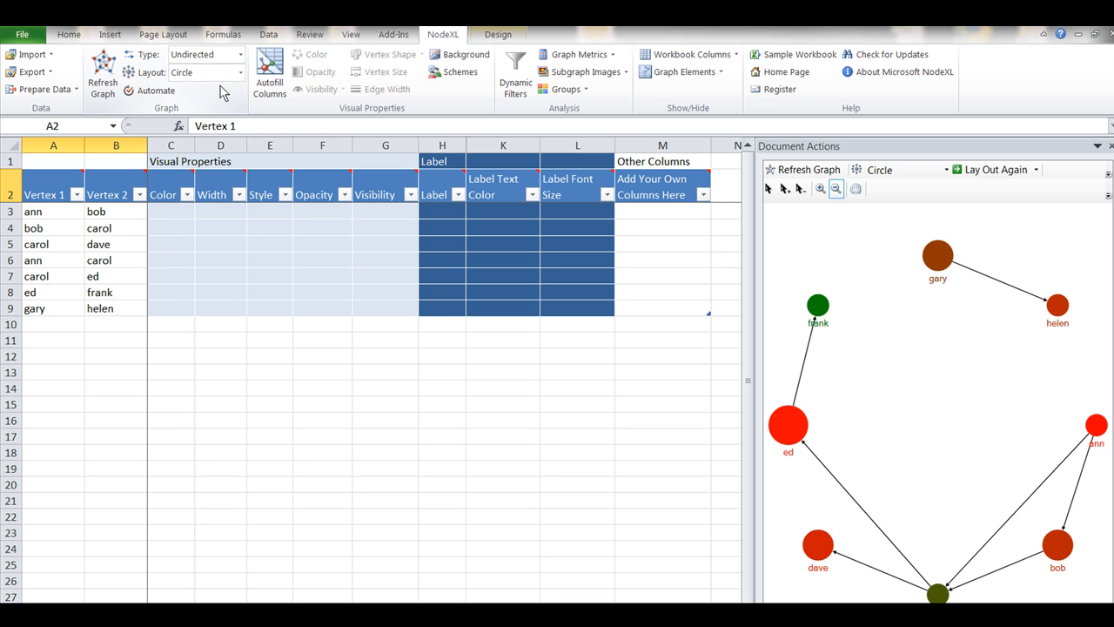
left_click(818, 172)
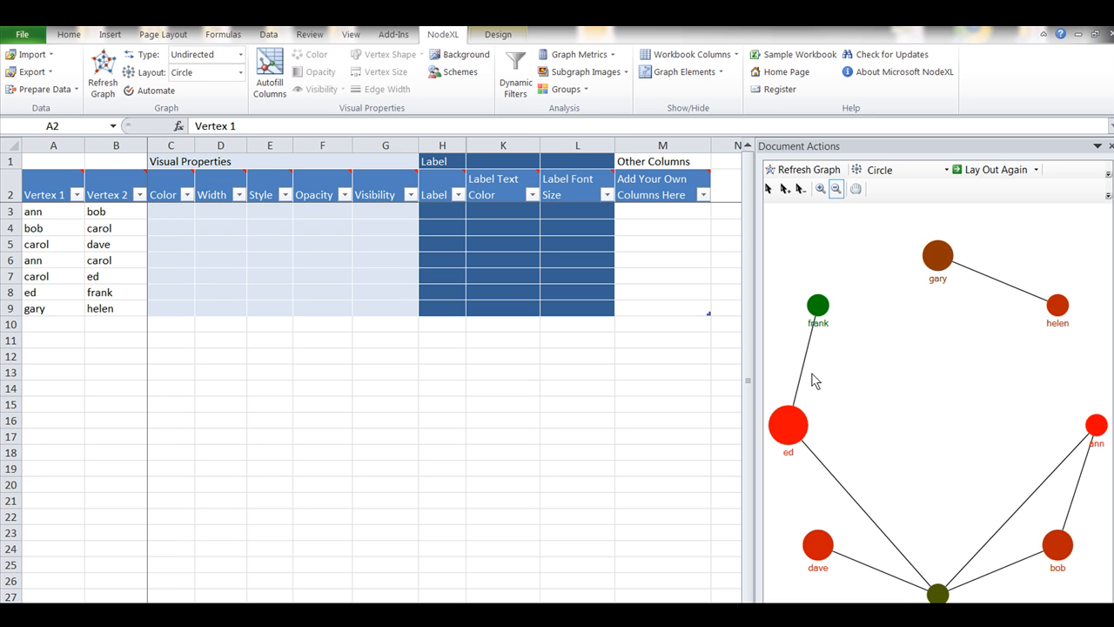
Step: Add an edge in row 10 from the Vertex 1 entry of row 8 to that of row 9, and refresh the graph
left_click(47, 326)
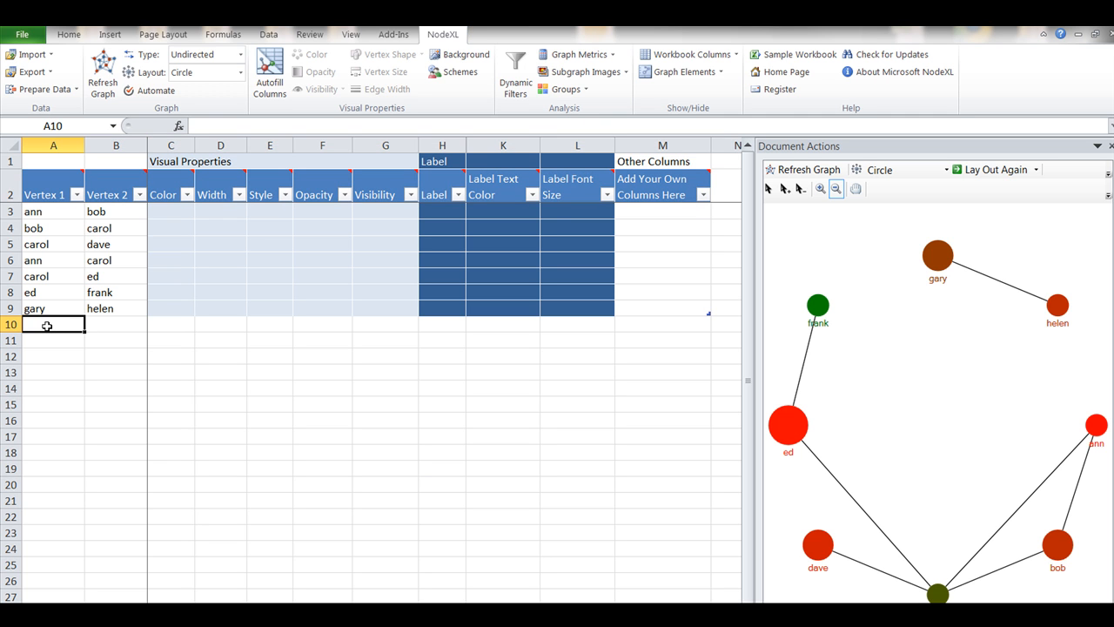
type("ed")
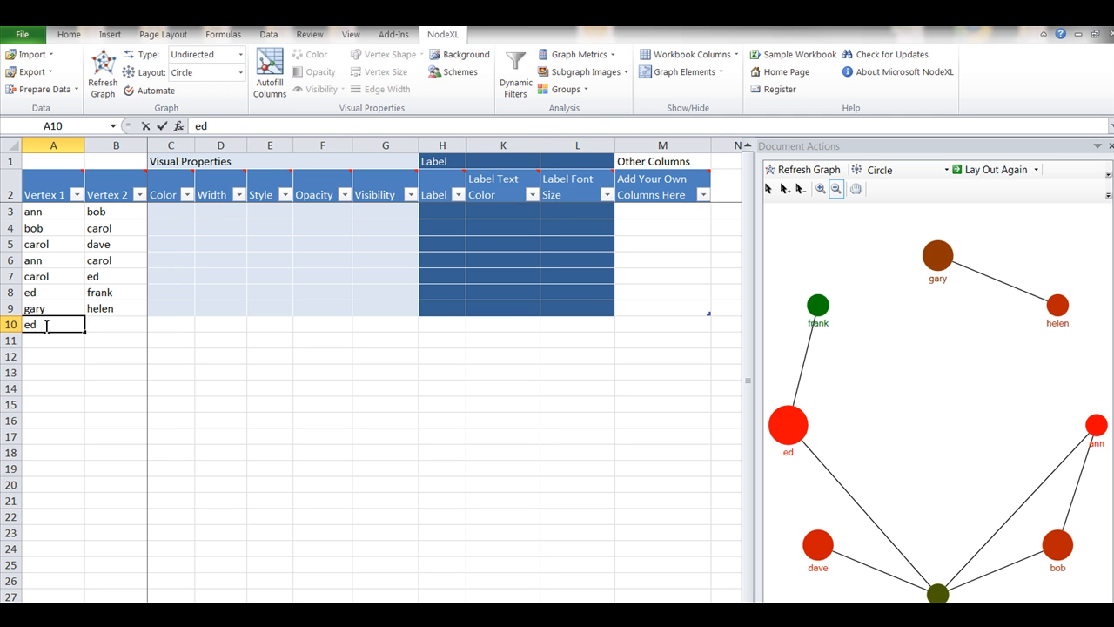
key("Tab")
type("gary")
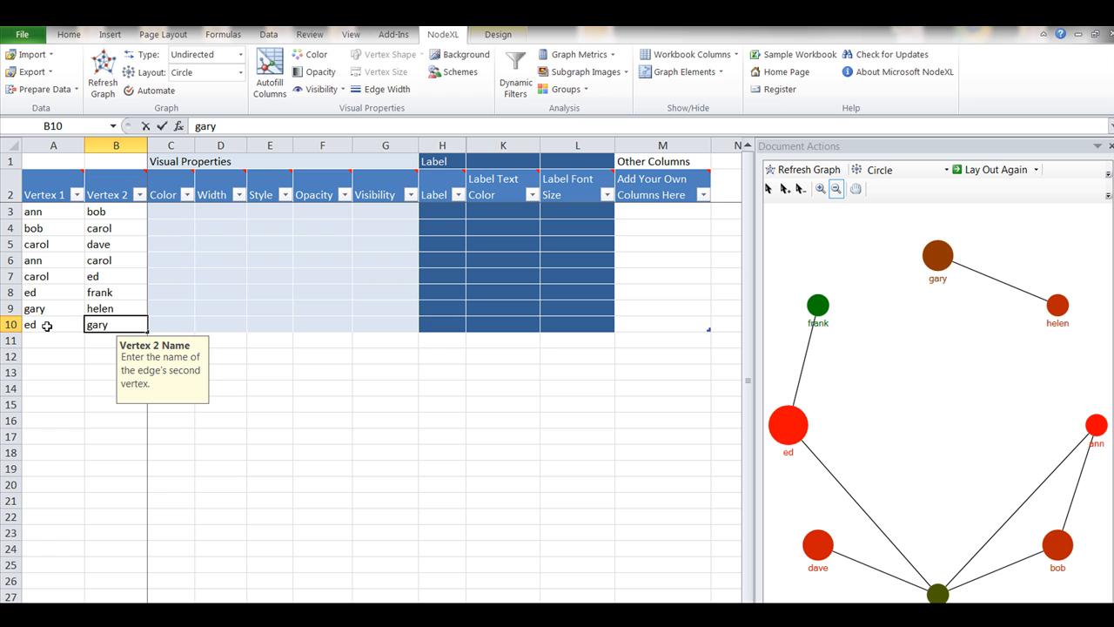
key("Return")
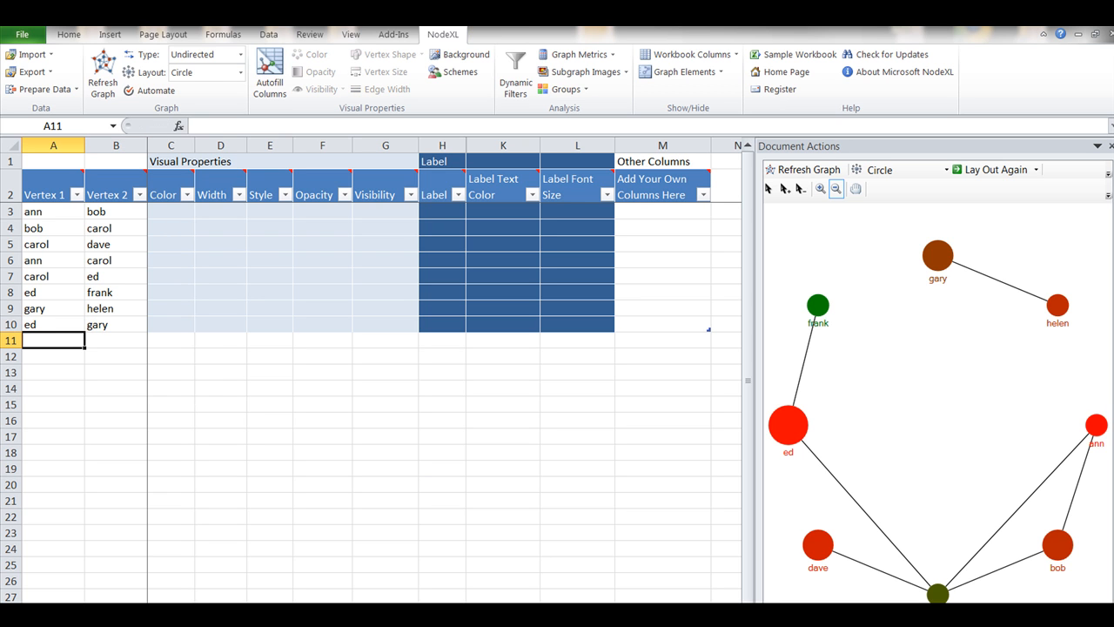
left_click(812, 168)
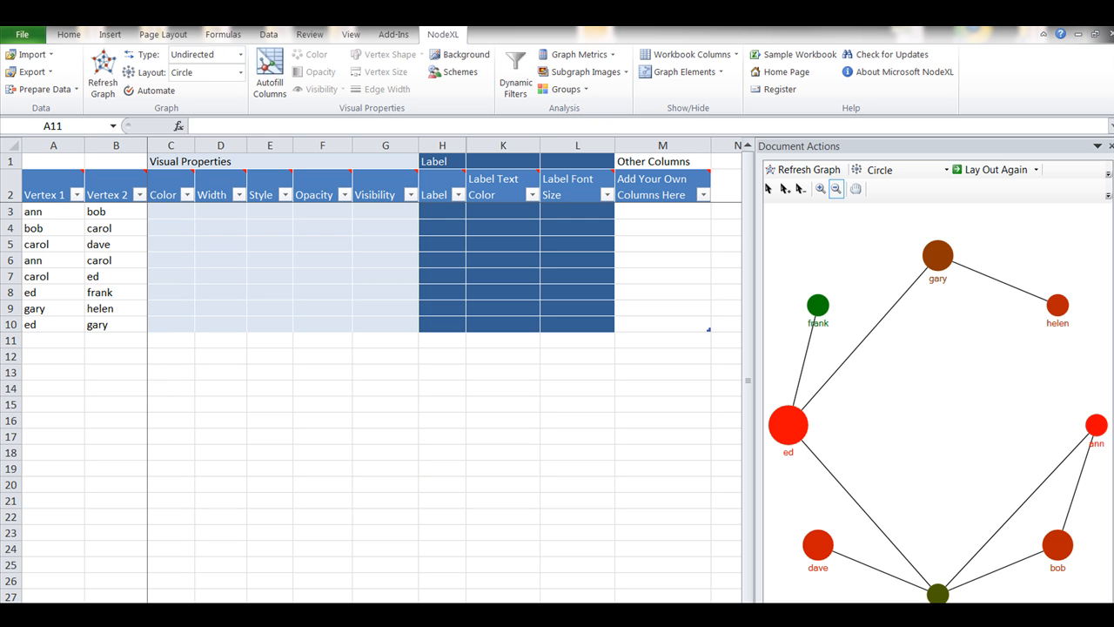
Step: Set the graph layout to None and refresh the graph with the vertices kept in place
left_click(946, 171)
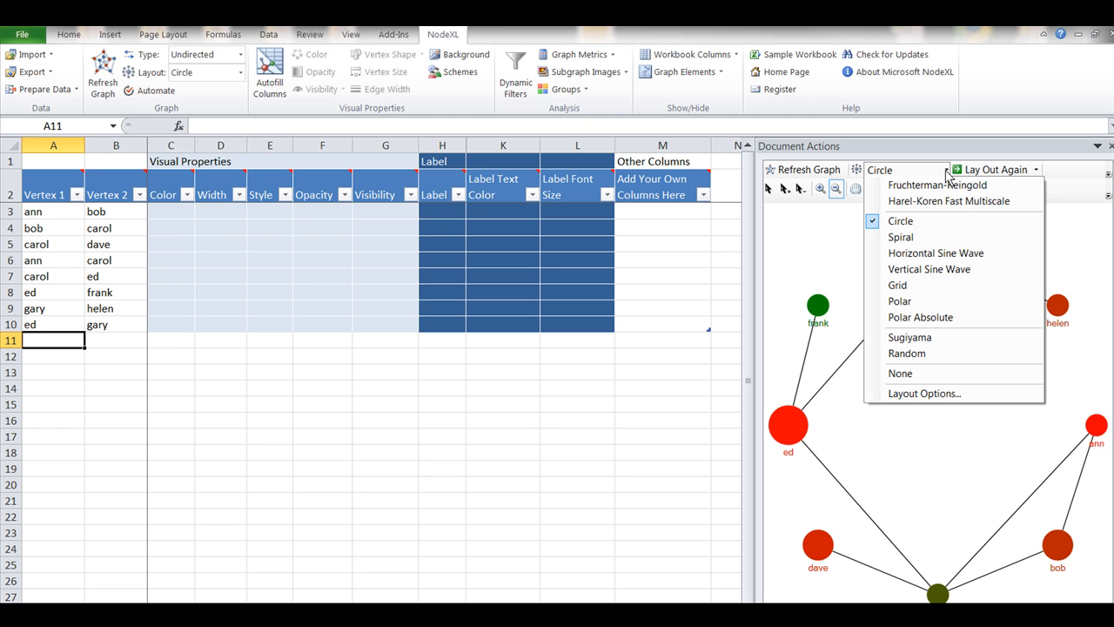
left_click(956, 154)
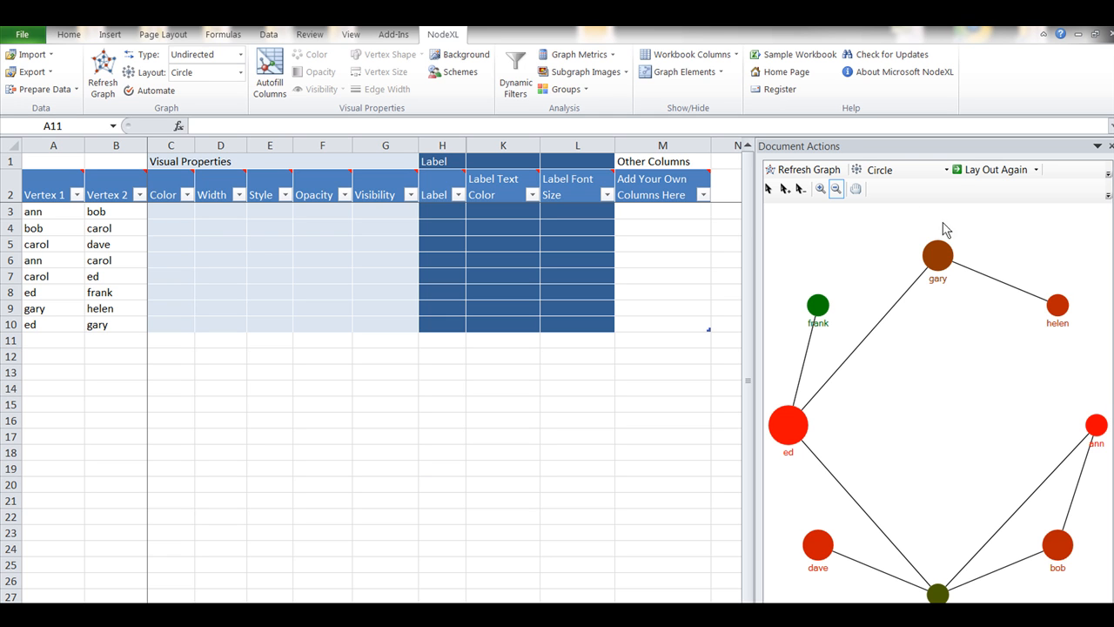
left_click(947, 170)
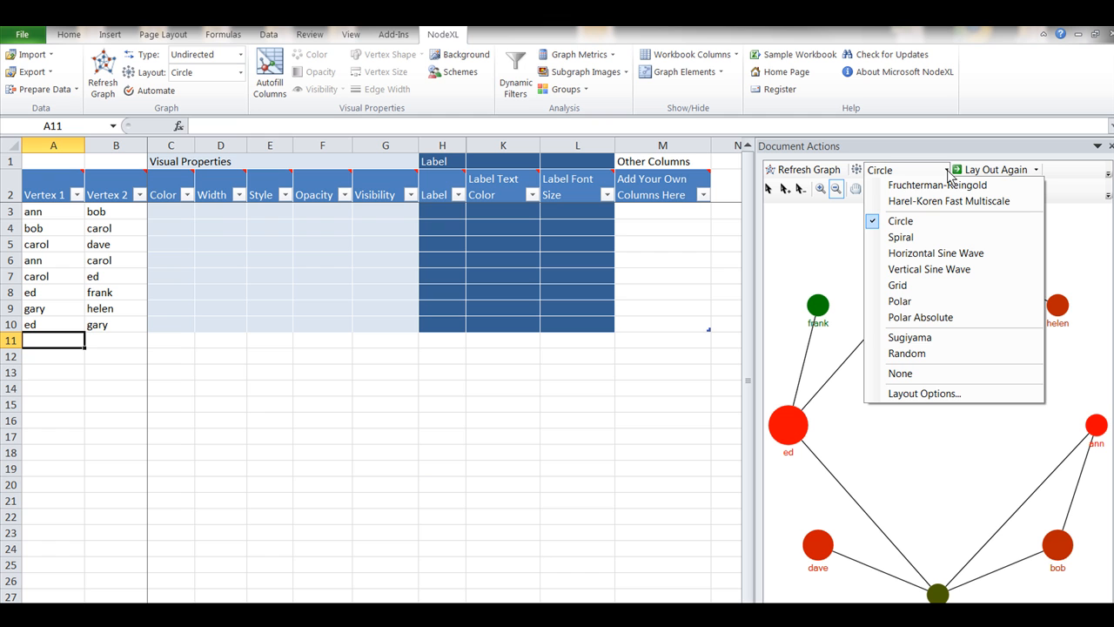
left_click(935, 373)
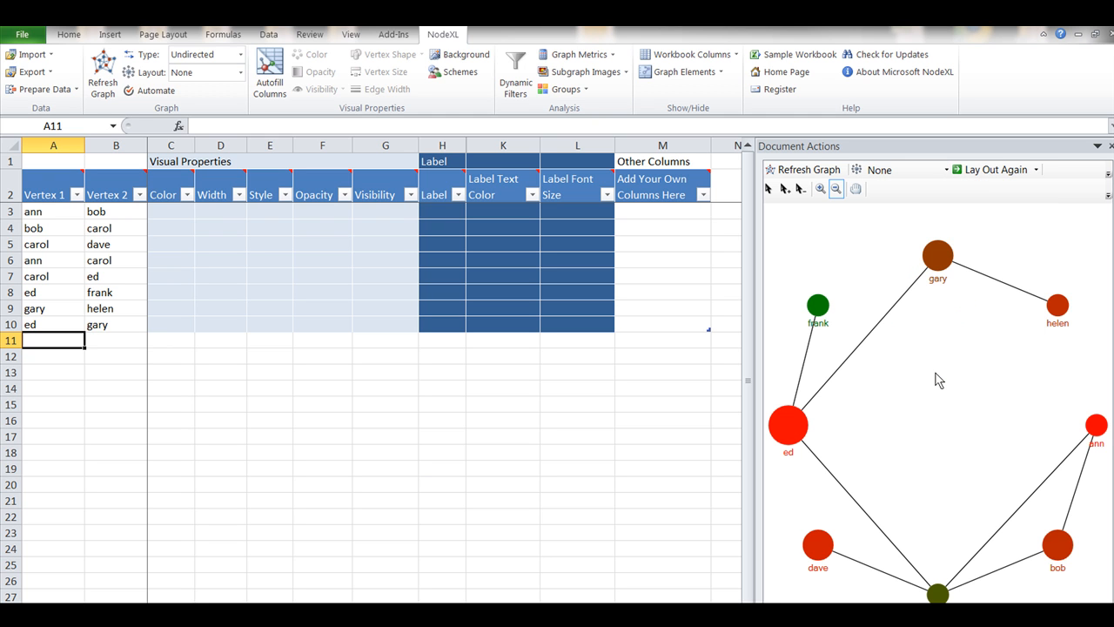
left_click(803, 172)
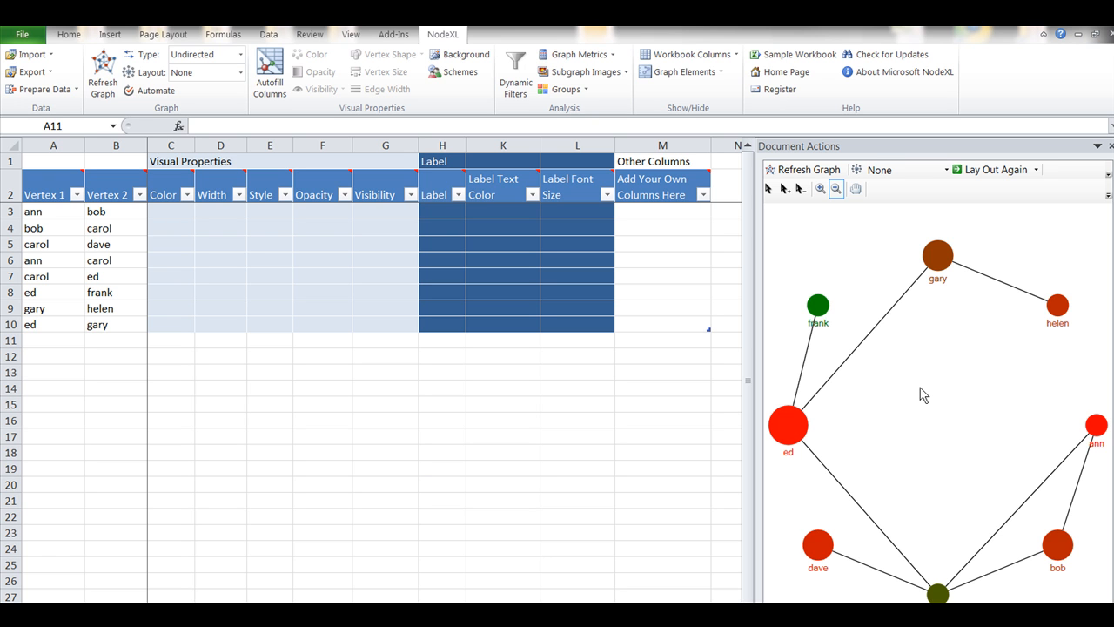
scroll(924, 395, "down", 1)
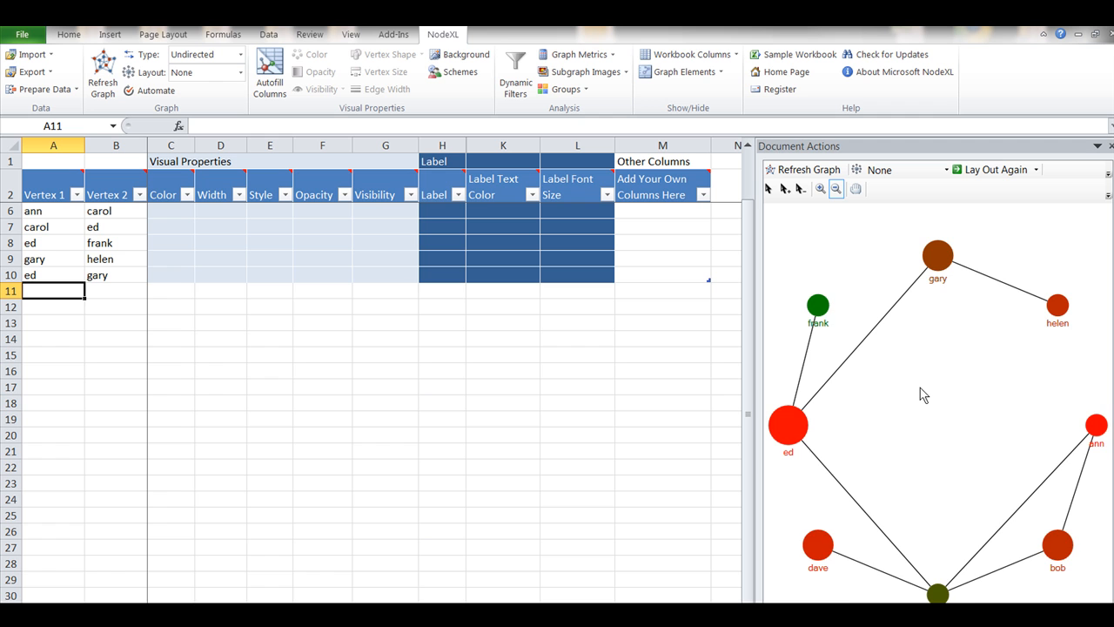
scroll(923, 394, "up", 1)
scroll(923, 395, "down", 1)
scroll(923, 395, "up", 1)
scroll(923, 394, "down", 1)
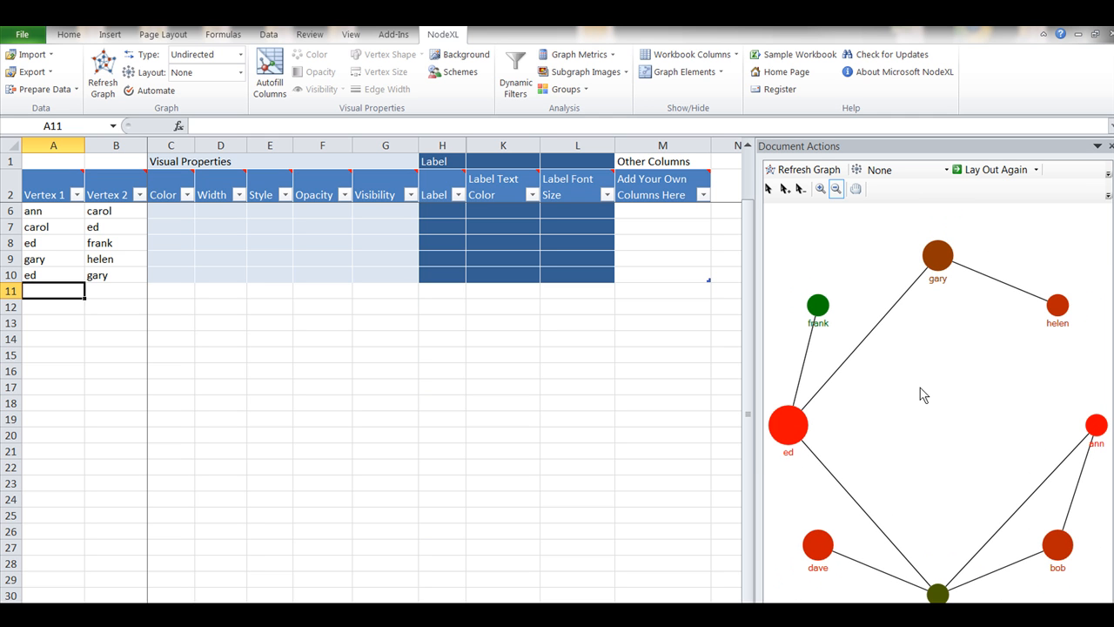